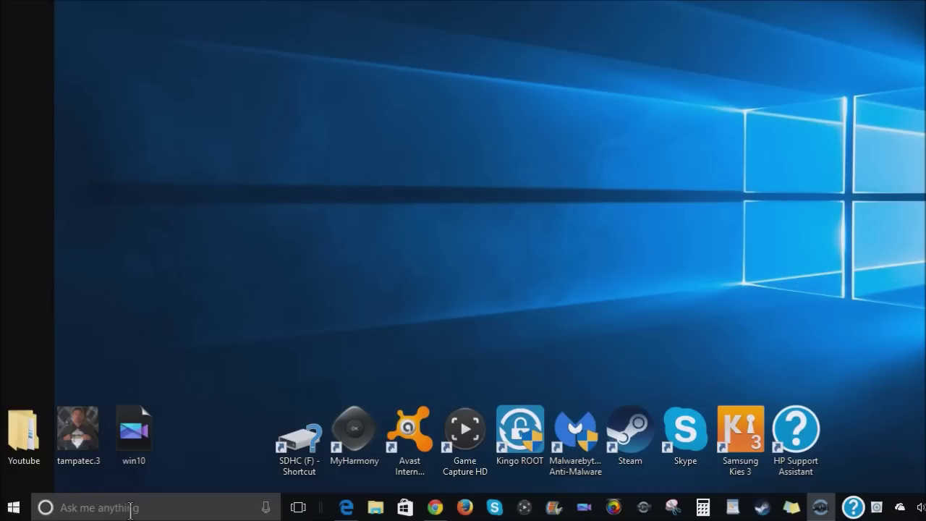
- Search Windows for "device man" and open Device Manager
left_click(130, 508)
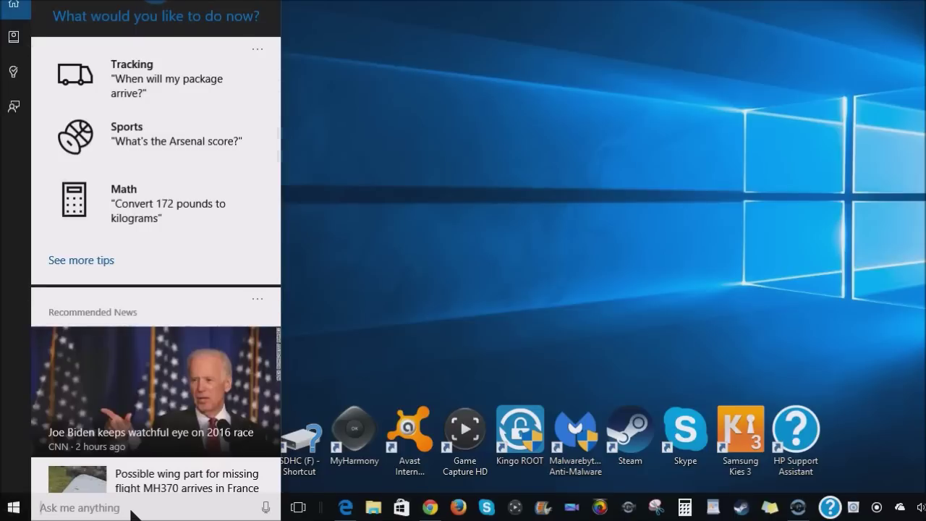
type("de")
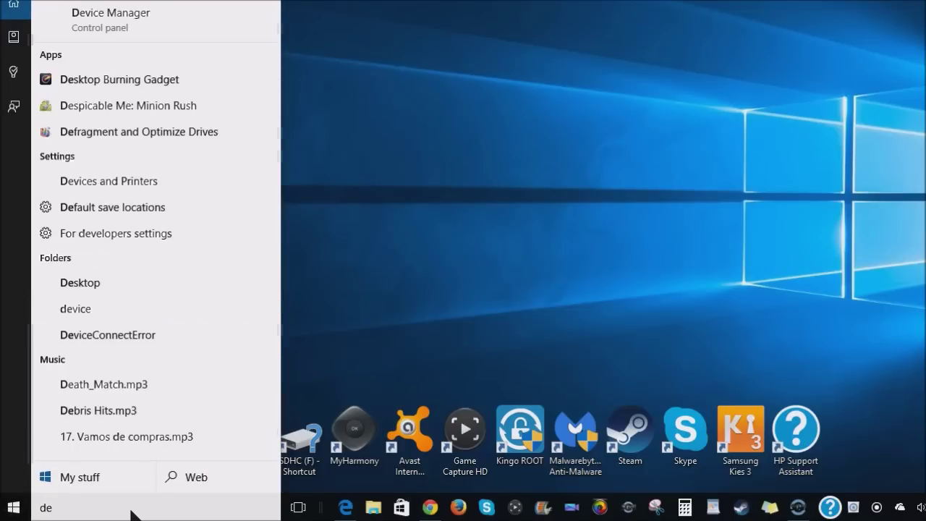
type("vice man")
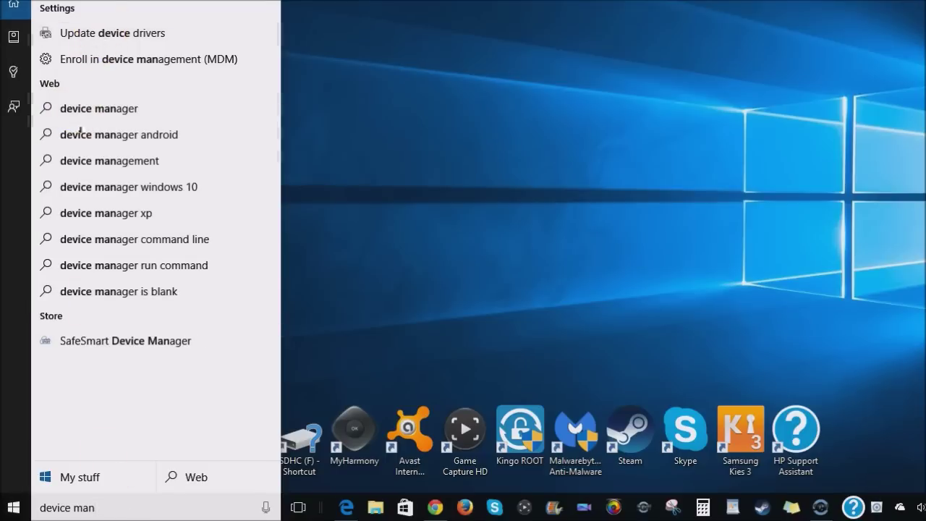
left_click(287, 204)
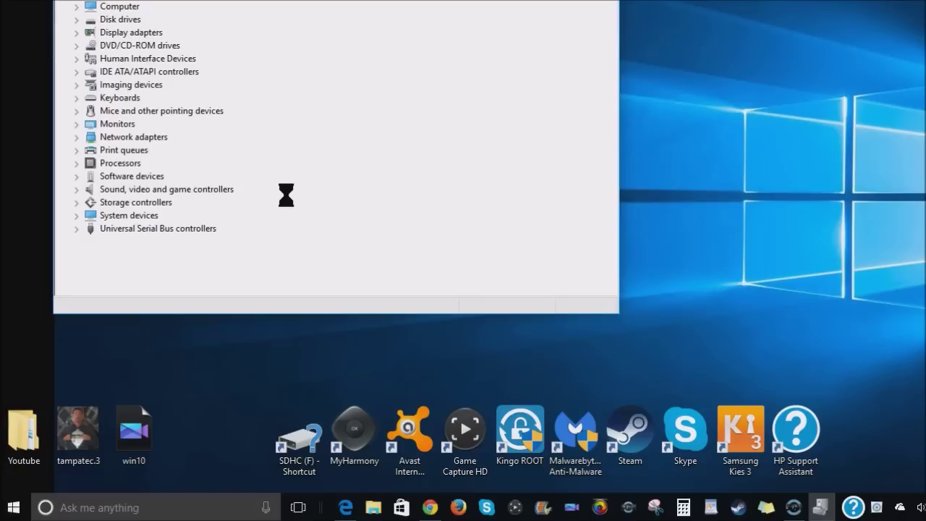
- Expand the imaging devices and view the driver information in the HP Truevision HD webcam's properties
left_click(76, 85)
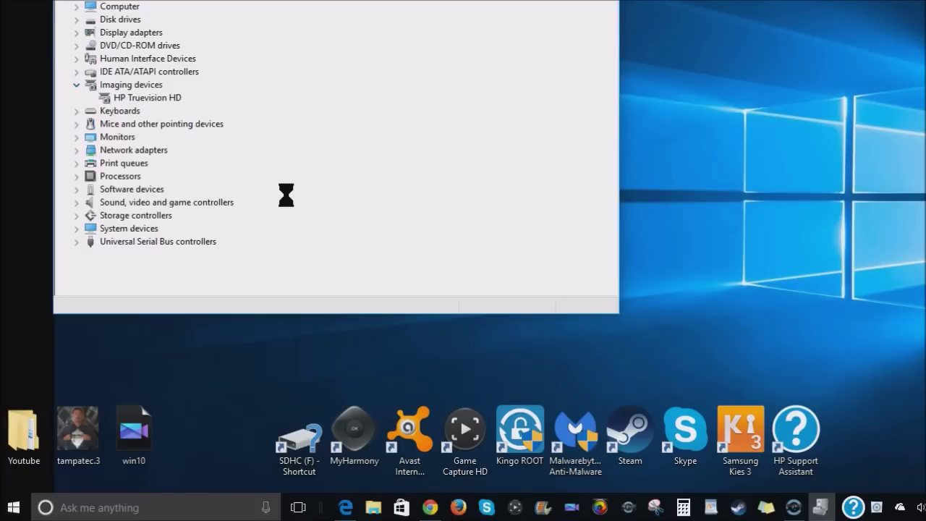
left_click(145, 98)
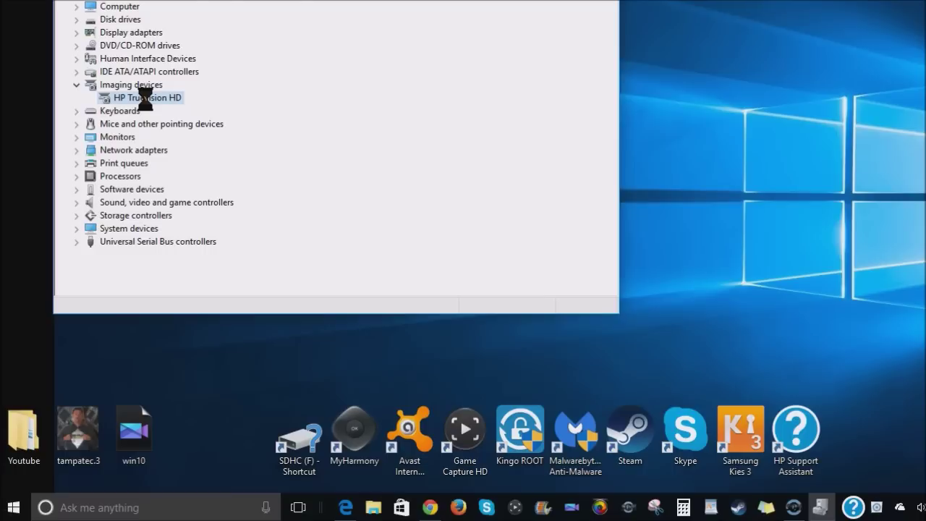
double_click(145, 98)
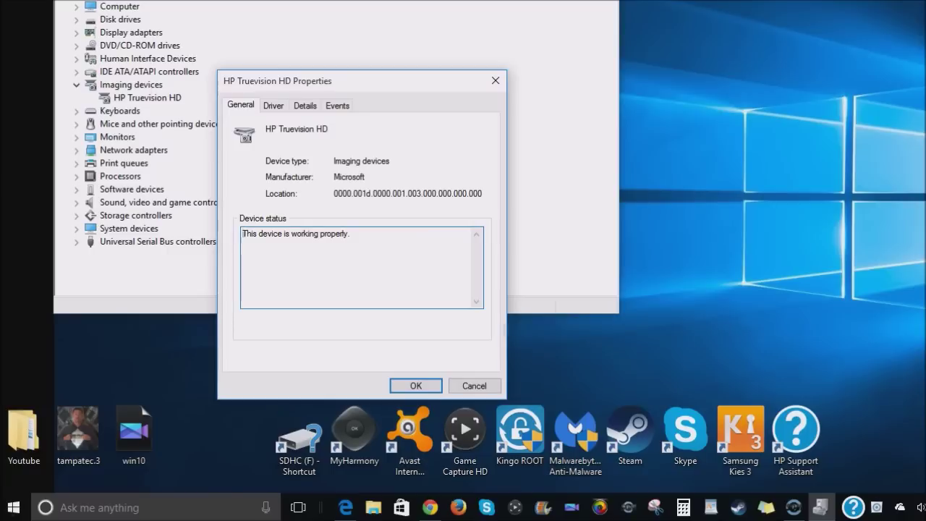
key("ctrl+Tab")
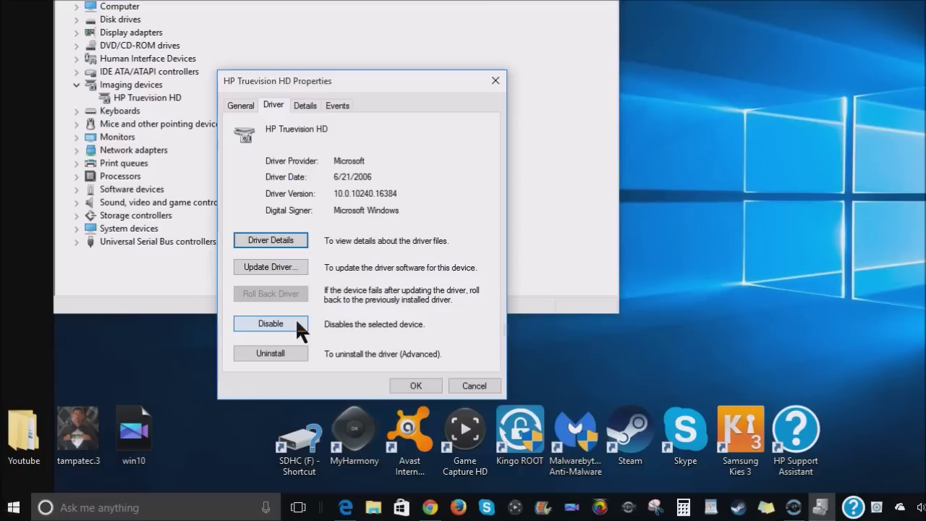
- Close the HP Truevision HD properties and Device Manager
left_click(273, 353)
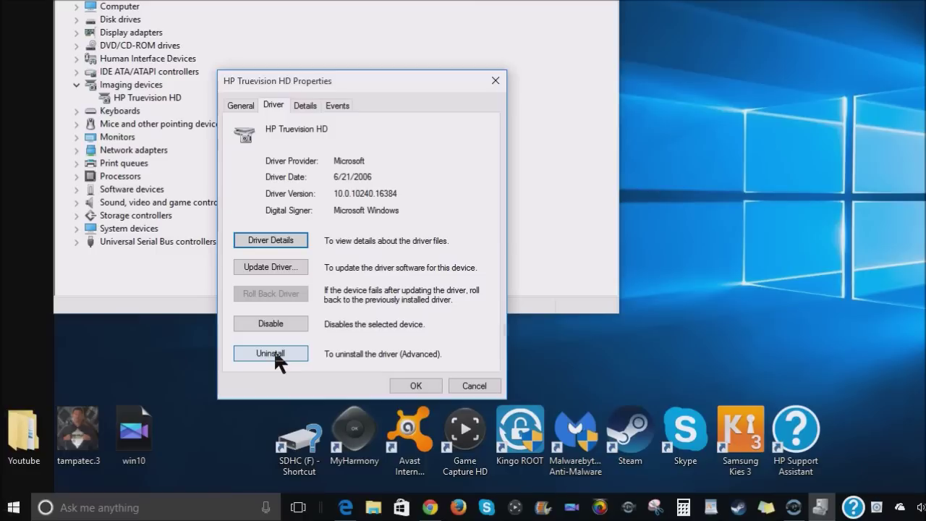
left_click(417, 385)
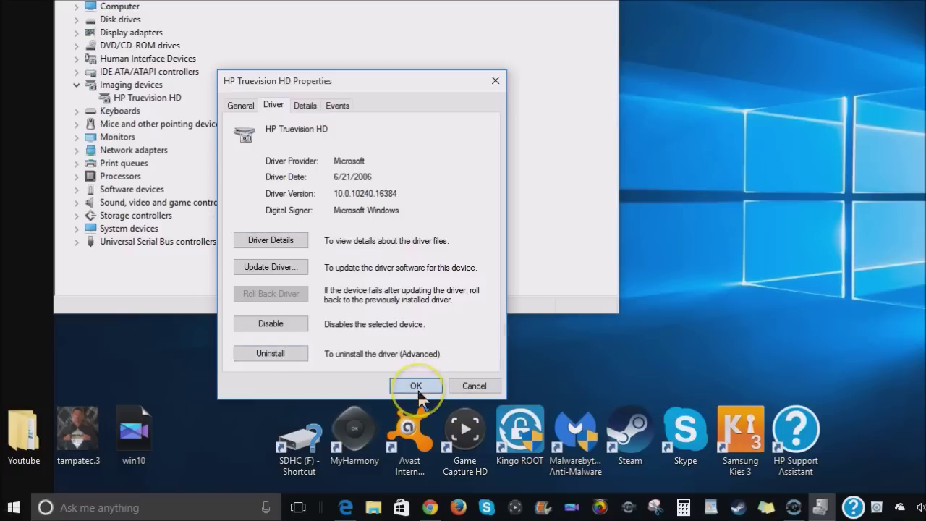
left_click(347, 322)
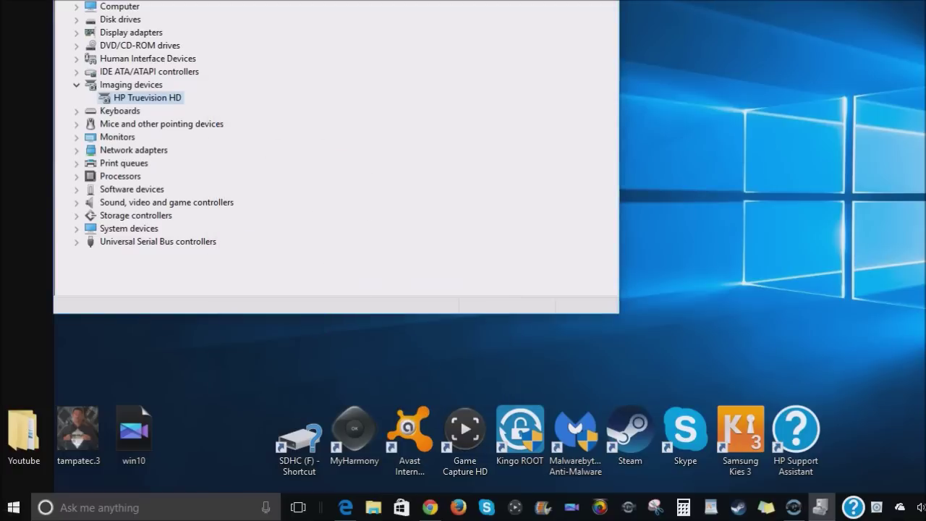
left_click(662, 7)
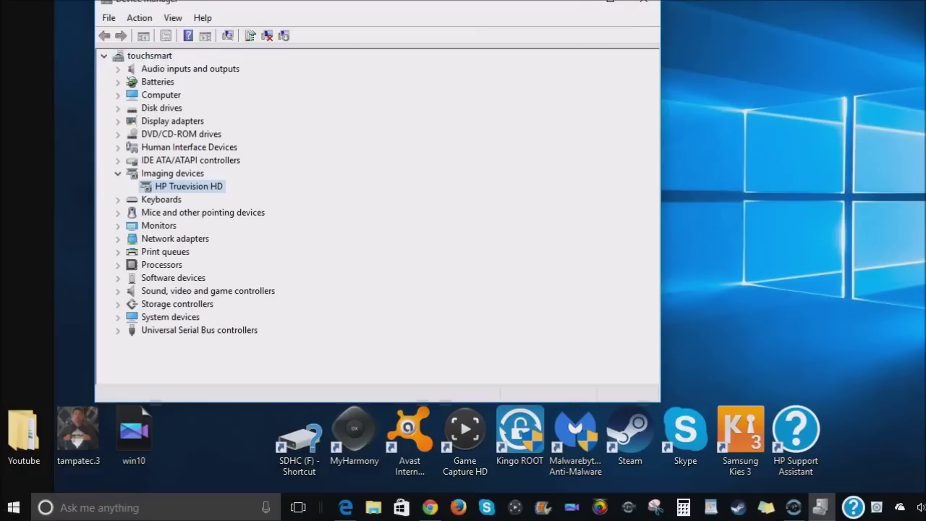
left_click_drag(572, 4, 583, 27)
left_click(655, 24)
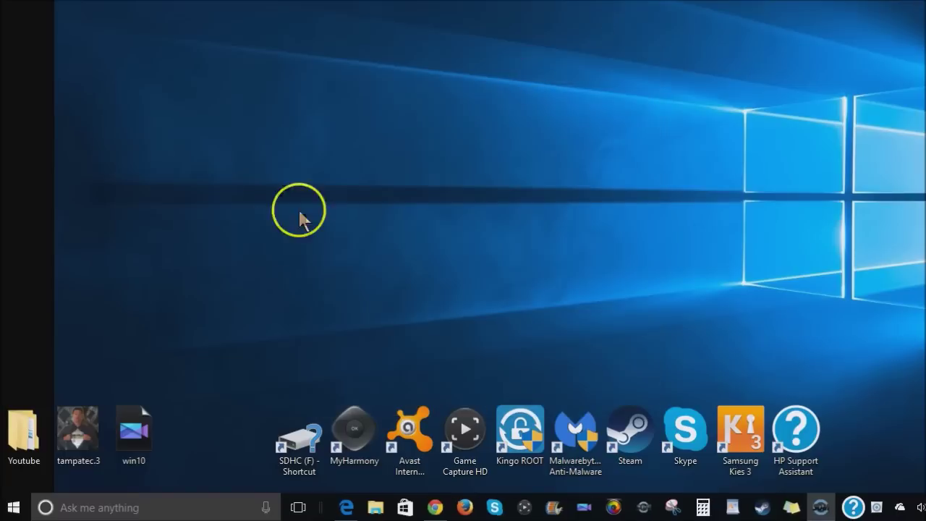
- Search Windows for "youcam" and launch CyberLink YouCam 5
left_click(166, 506)
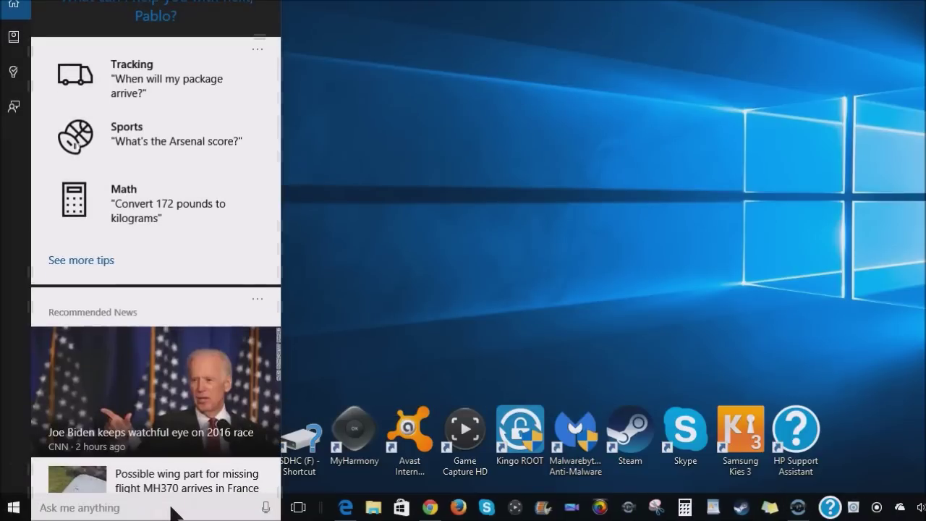
type("you")
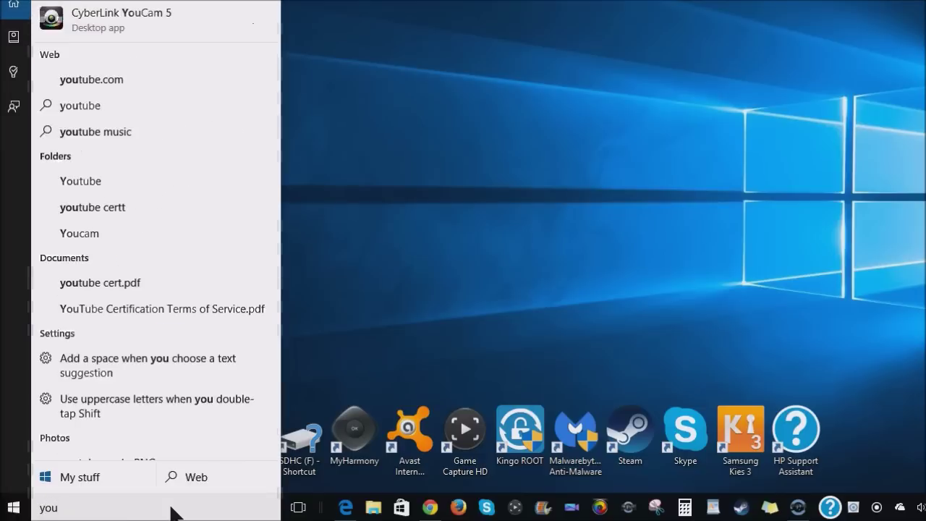
type("can")
key("BackSpace")
type("m")
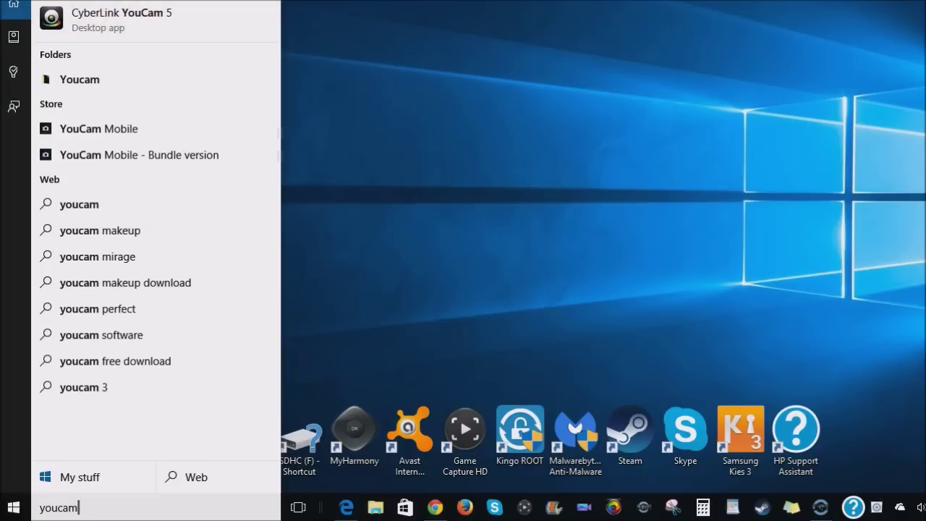
key("Return")
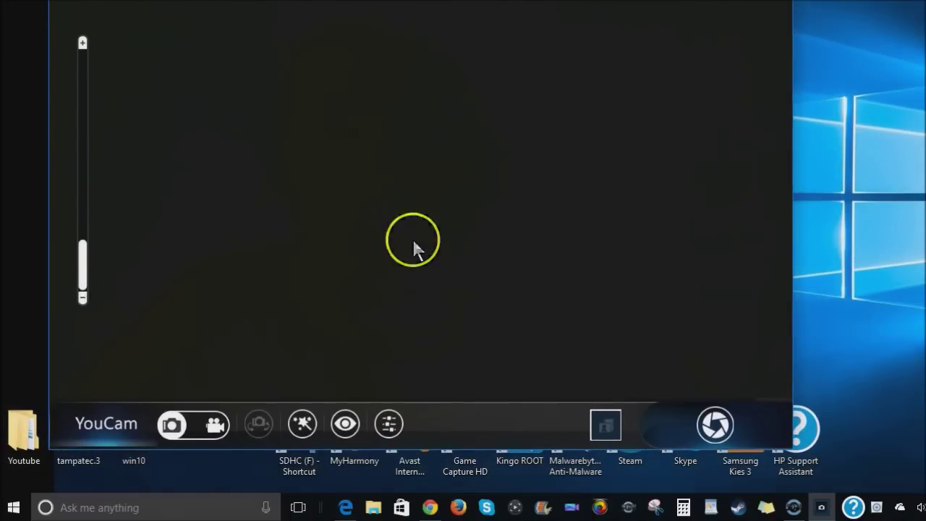
- Open the video enhancement settings and raise noise reduction, brightness and contrast close to their maximum
left_click(389, 425)
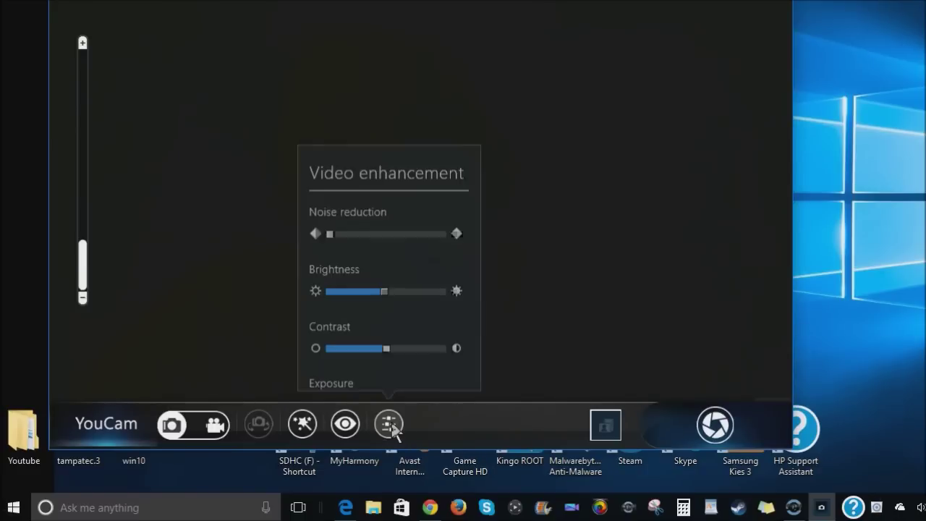
left_click(382, 232)
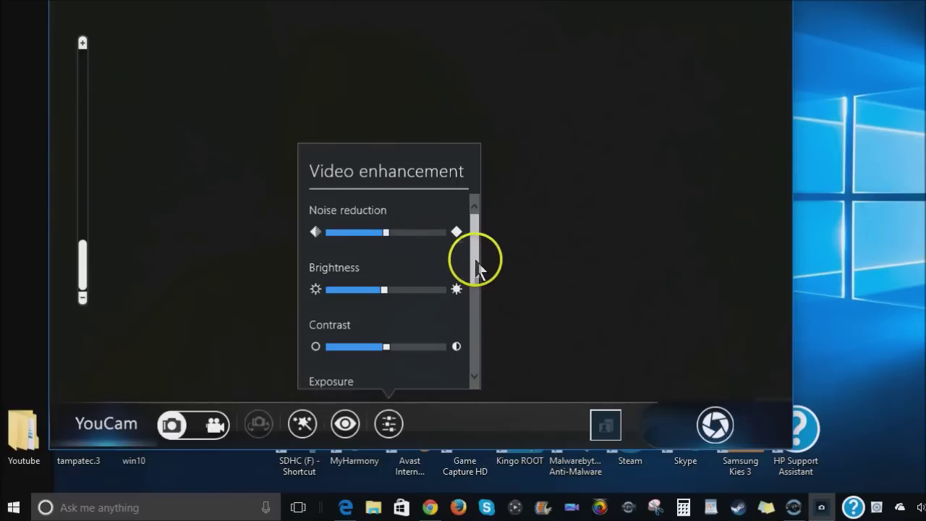
left_click(432, 232)
left_click(431, 290)
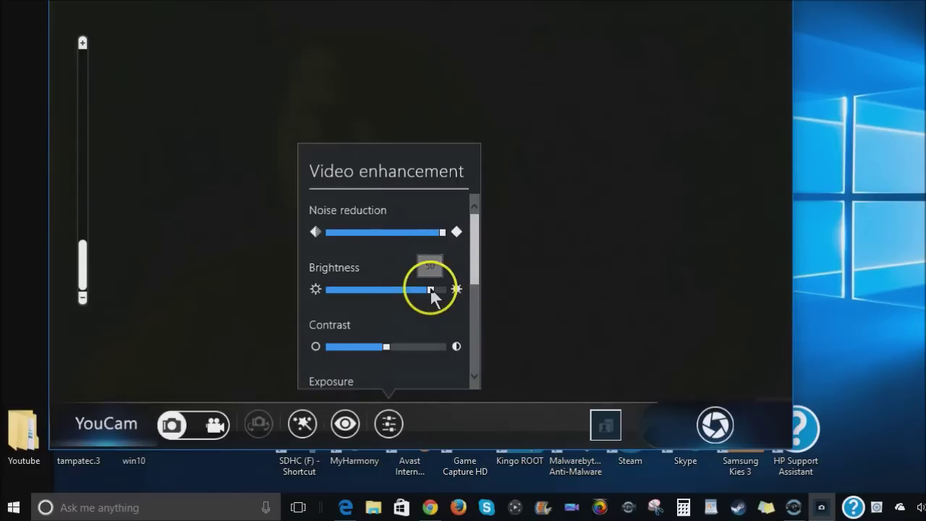
left_click(434, 346)
left_click(440, 289)
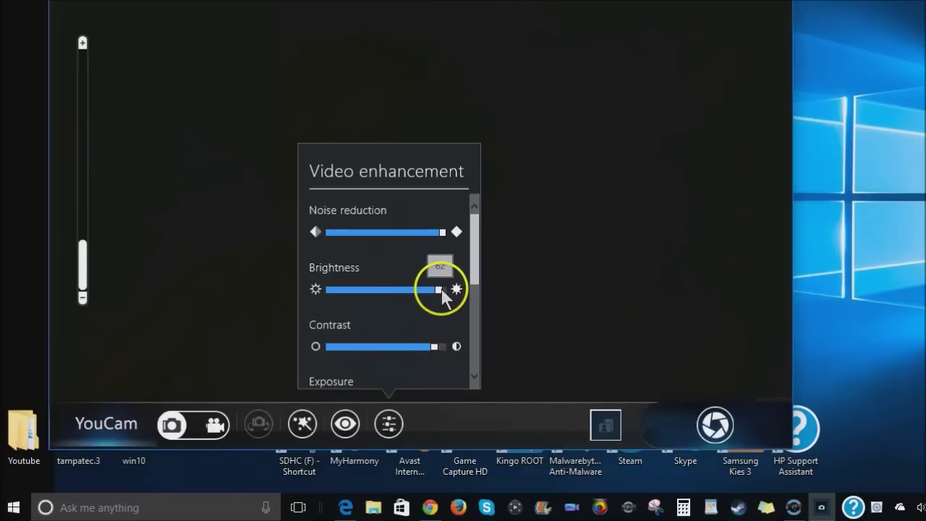
- Lower contrast to about 49, bring brightness back to the middle and reduce noise reduction to its minimum
left_click_drag(431, 348, 391, 351)
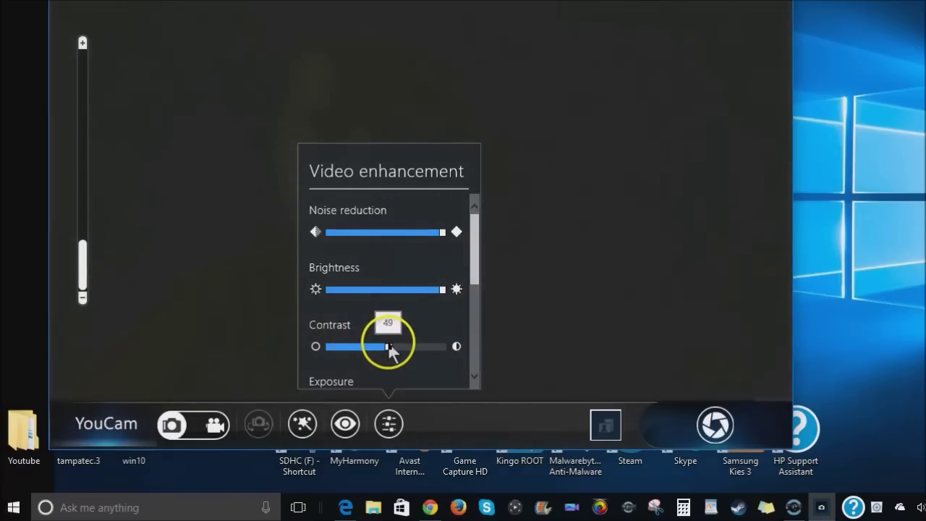
left_click(386, 290)
left_click(389, 233)
left_click_drag(390, 233, 316, 232)
- Switch the webcam's exposure from Manual to Auto in the video enhancement settings
scroll(473, 272, "down", 1)
scroll(474, 275, "down", 2)
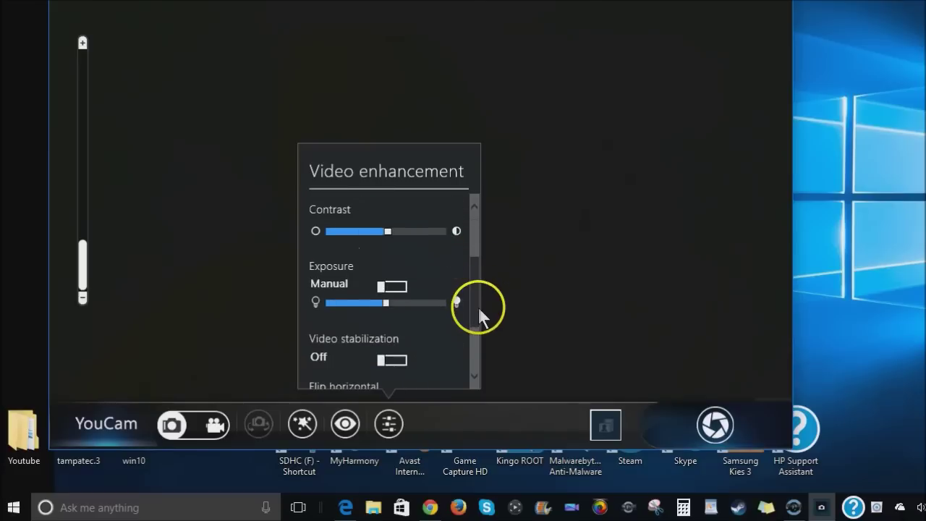
left_click_drag(382, 292, 390, 303)
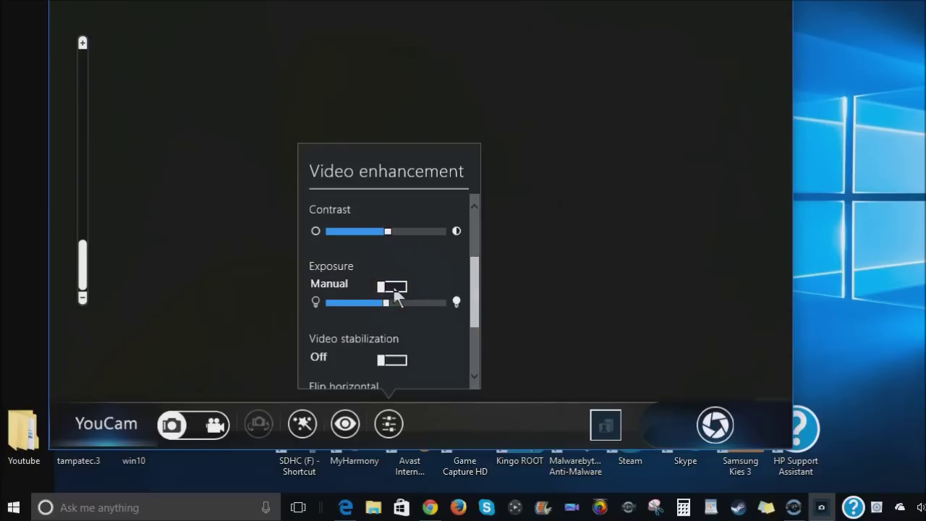
left_click(394, 288)
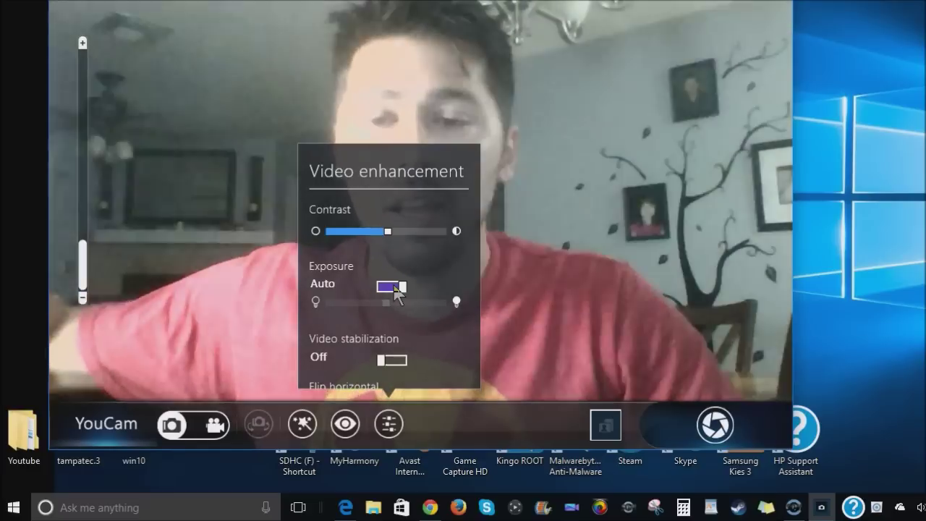
left_click(405, 304)
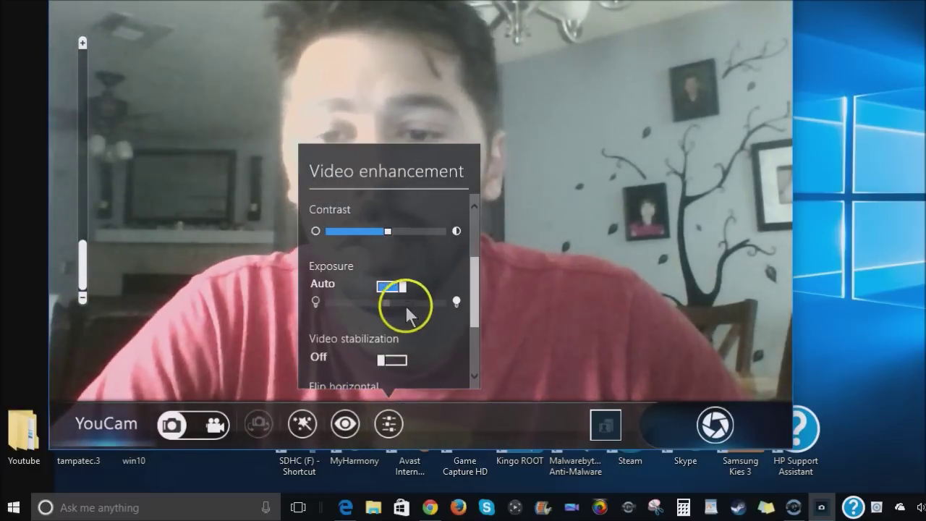
- Set noise reduction to about a quarter, lower brightness and contrast well below the middle, and close the video enhancement settings
left_click(389, 217)
scroll(407, 273, "up", 3)
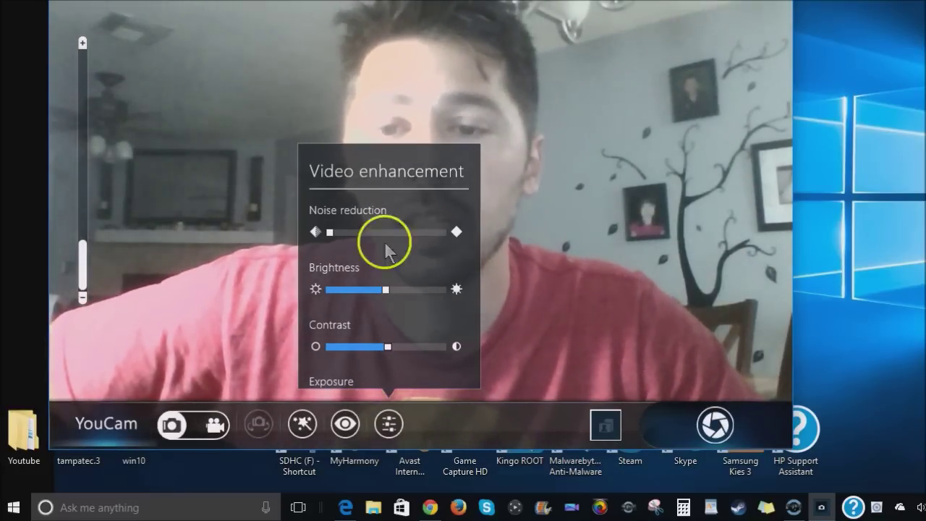
left_click_drag(384, 241, 347, 232)
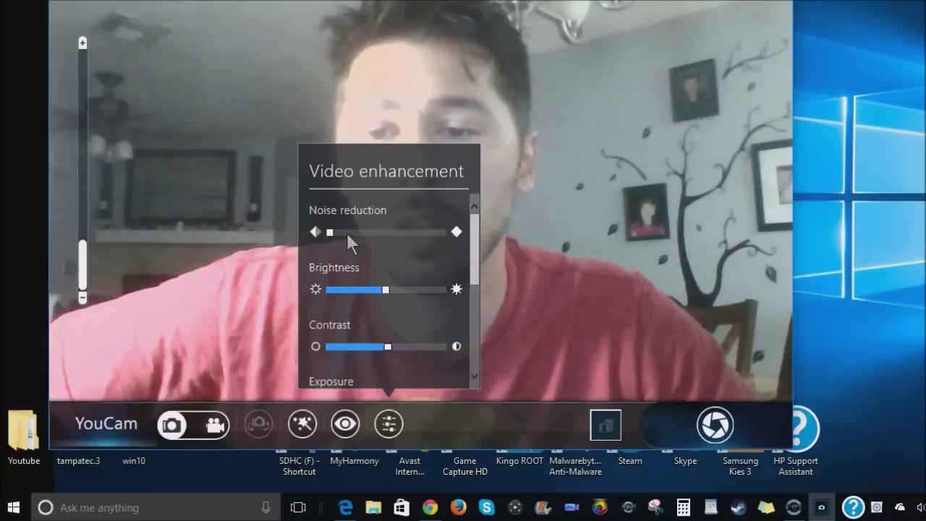
left_click(346, 233)
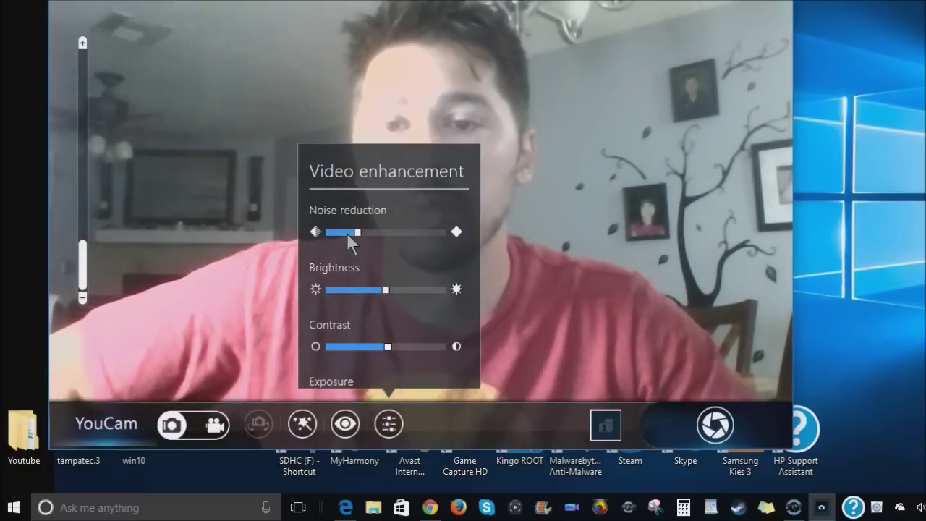
left_click_drag(387, 289, 326, 289)
left_click_drag(388, 347, 346, 347)
left_click_drag(331, 289, 355, 294)
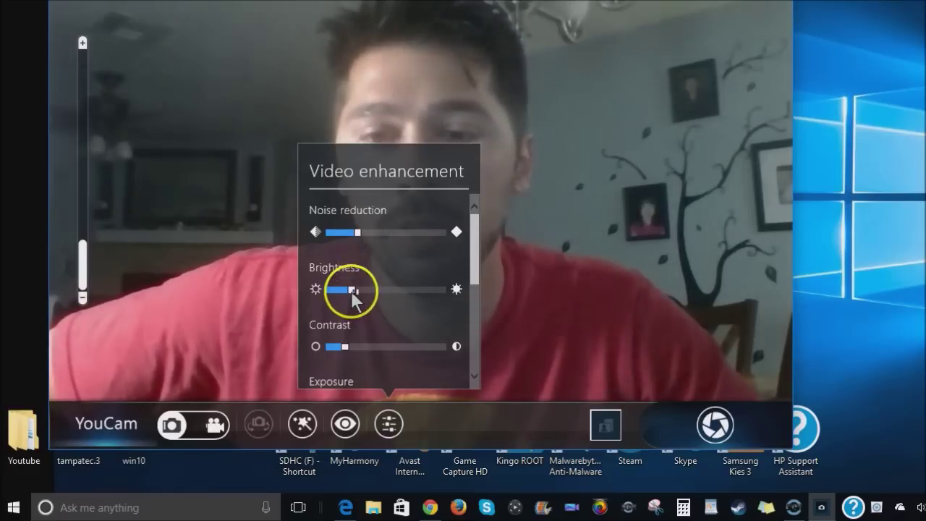
left_click(520, 220)
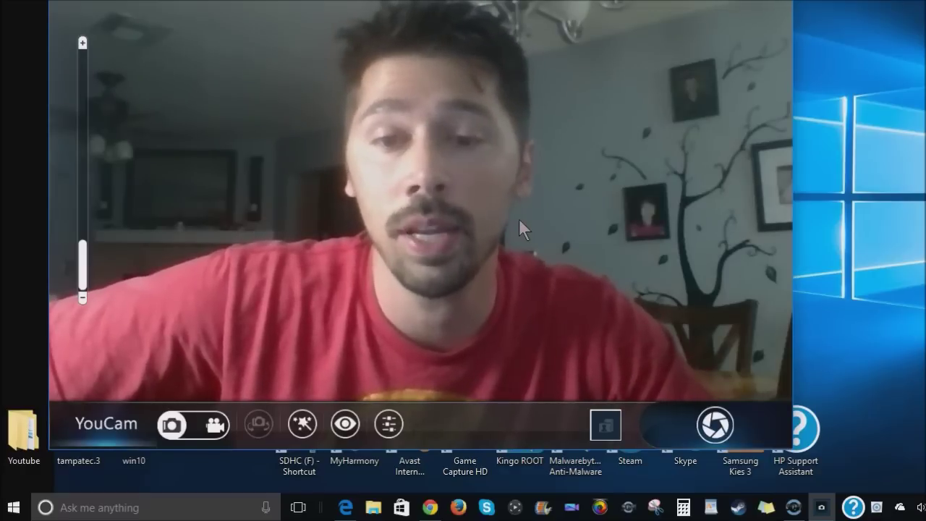
left_click(524, 229)
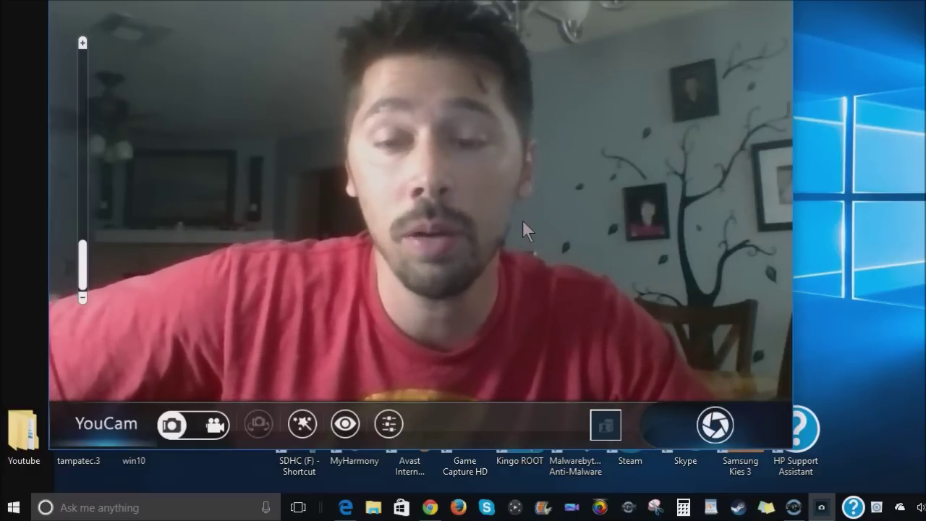